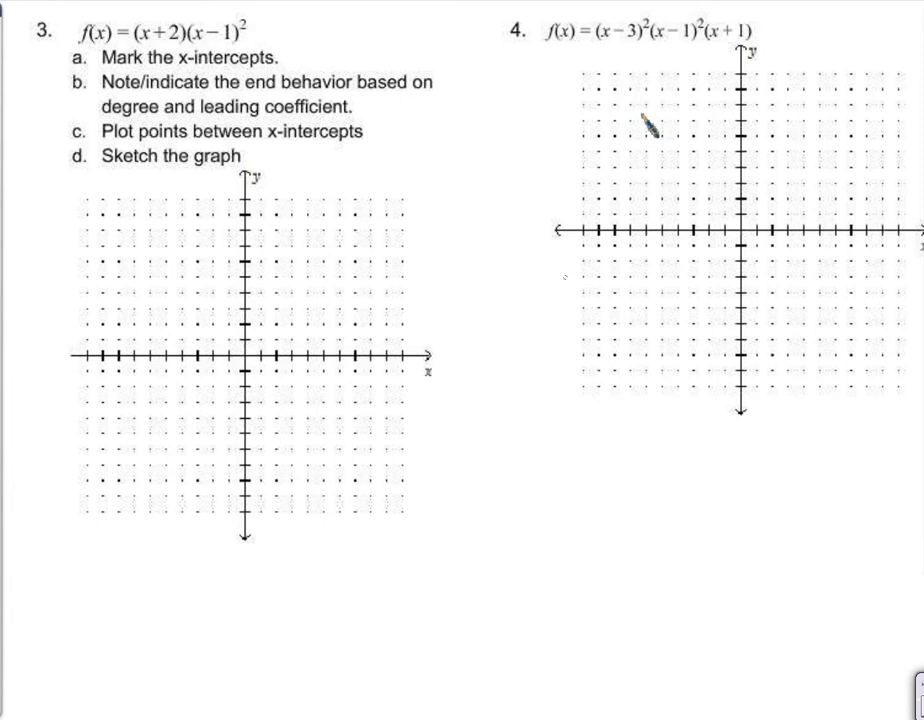
# - Mark the x-intercept at x = 3 on graph 4 and undo a stray ink mark on the equation
pyautogui.click(788, 230)
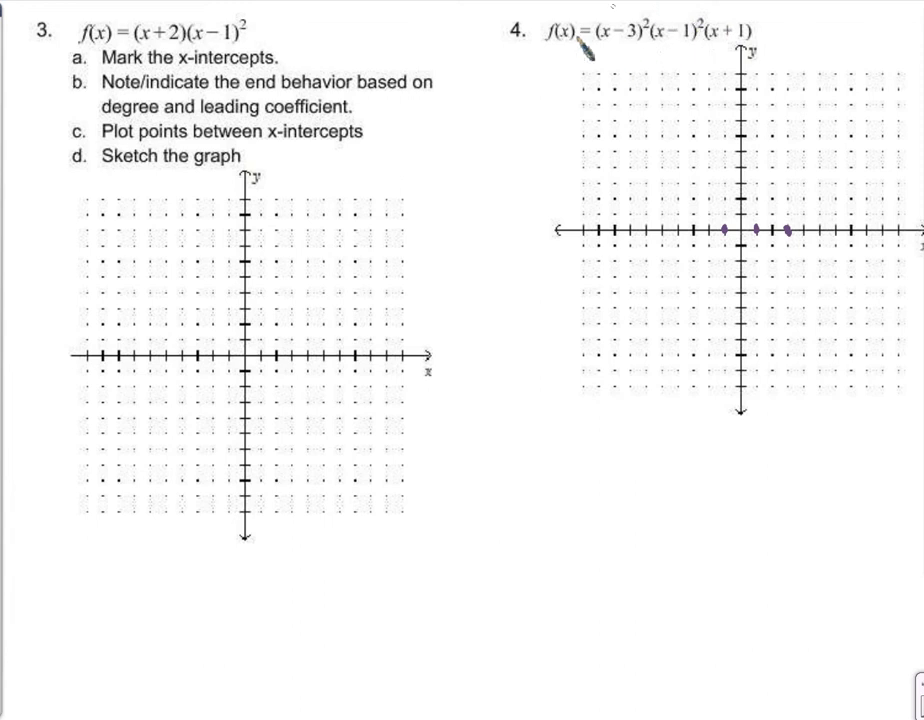
pyautogui.moveTo(695, 27); pyautogui.dragTo(702, 42)
pyautogui.hotkey('ctrl', 'z')
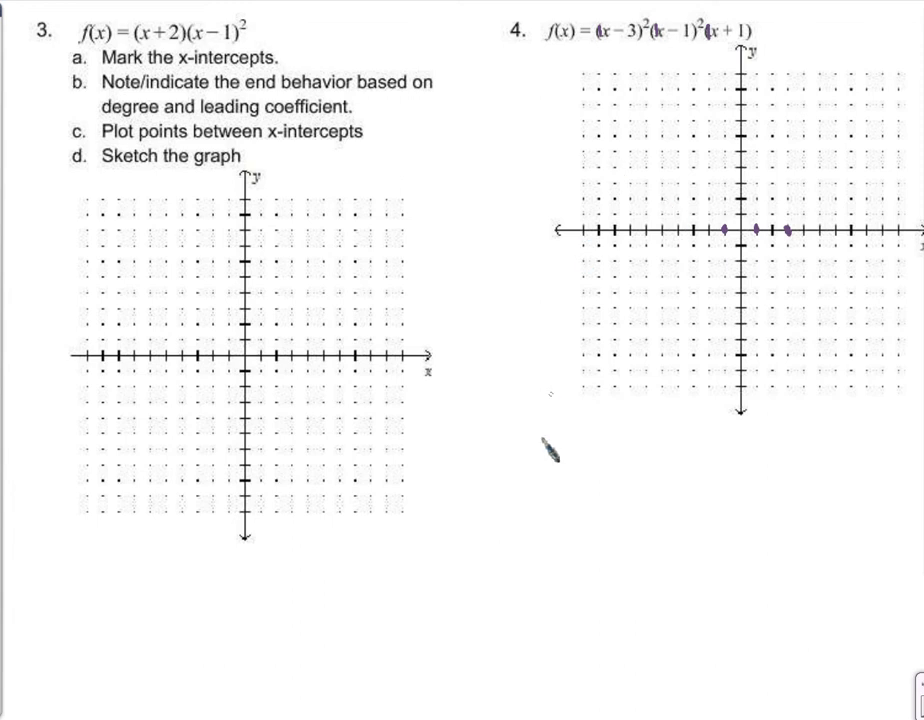
# - Write f(x) = 1x⁵… below graph 4 and draw a falling-left arrow and a rising-right arrow
pyautogui.moveTo(538, 424)
pyautogui.mouseDown()
pyautogui.moveTo(534, 460)
pyautogui.moveTo(624, 452)
pyautogui.mouseUp()
pyautogui.moveTo(624, 437); pyautogui.dragTo(612, 452)
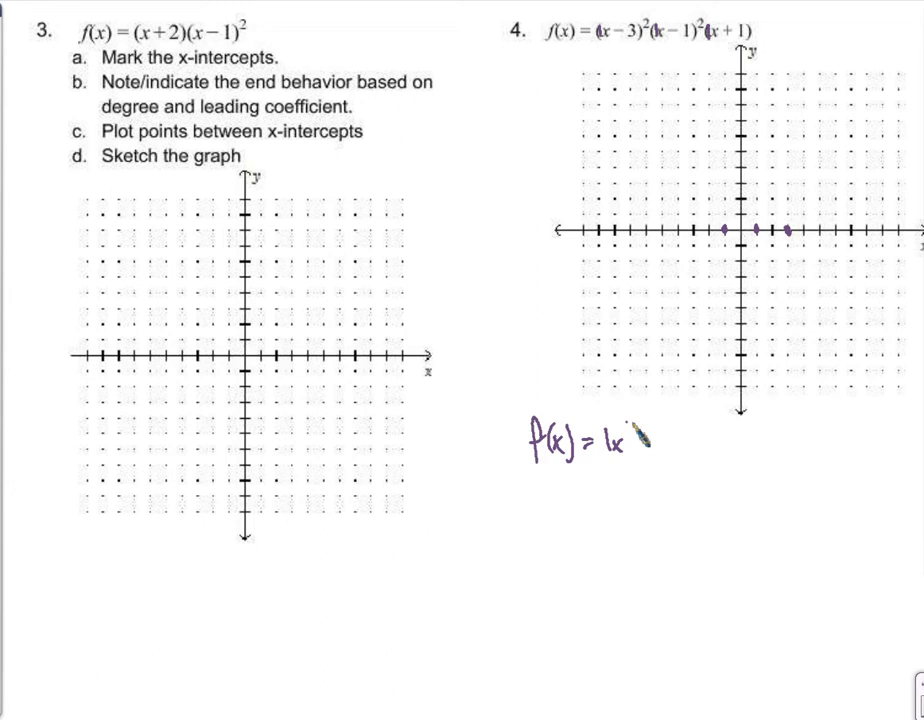
pyautogui.click(639, 439)
pyautogui.click(656, 439)
pyautogui.click(669, 439)
pyautogui.click(684, 439)
pyautogui.click(697, 439)
pyautogui.click(710, 439)
pyautogui.click(724, 439)
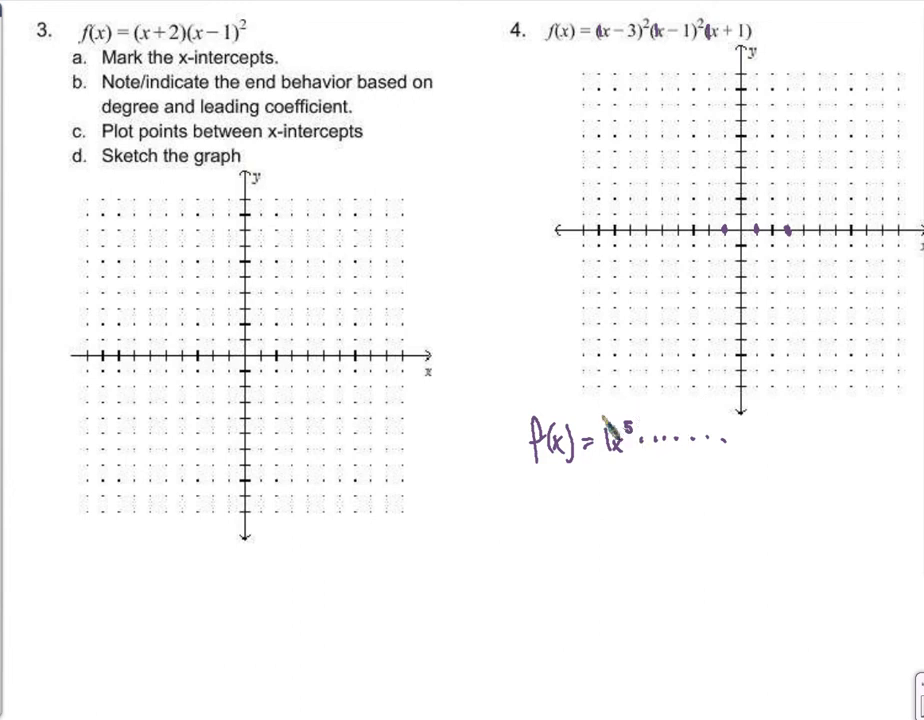
pyautogui.moveTo(693, 390)
pyautogui.mouseDown()
pyautogui.moveTo(694, 410)
pyautogui.moveTo(700, 399)
pyautogui.mouseUp()
pyautogui.moveTo(826, 88)
pyautogui.mouseDown()
pyautogui.moveTo(826, 60)
pyautogui.moveTo(832, 70)
pyautogui.mouseUp()
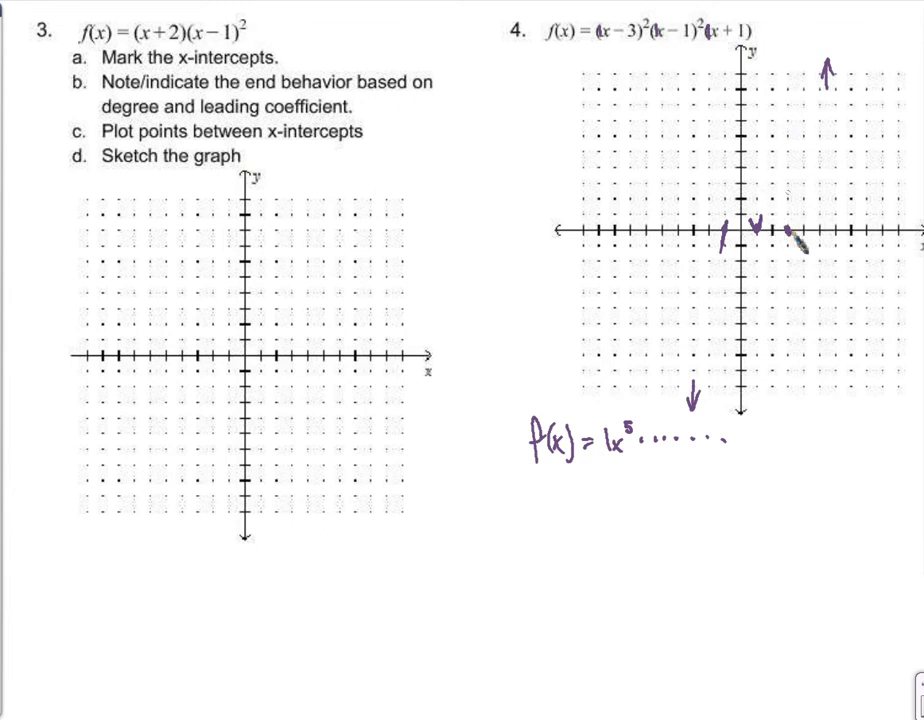
# - Mark the curve's behavior at the x-intercepts: a bounce at x = 3 and a crossing at x = −1
pyautogui.moveTo(781, 220); pyautogui.dragTo(794, 218)
pyautogui.moveTo(727, 224); pyautogui.dragTo(738, 240)
pyautogui.click(749, 244)
# - Write the x = 0 test-point evaluation (−3)²(−1)²(1) under the leading-term note
pyautogui.moveTo(600, 544)
pyautogui.mouseDown()
pyautogui.moveTo(613, 541)
pyautogui.moveTo(586, 555)
pyautogui.mouseUp()
pyautogui.moveTo(612, 533)
pyautogui.mouseDown()
pyautogui.moveTo(614, 554)
pyautogui.moveTo(636, 553)
pyautogui.mouseUp()
pyautogui.moveTo(645, 509); pyautogui.dragTo(673, 556)
pyautogui.moveTo(683, 530)
pyautogui.mouseDown()
pyautogui.moveTo(686, 560)
pyautogui.moveTo(701, 523)
pyautogui.moveTo(712, 555)
pyautogui.moveTo(738, 546)
pyautogui.mouseUp()
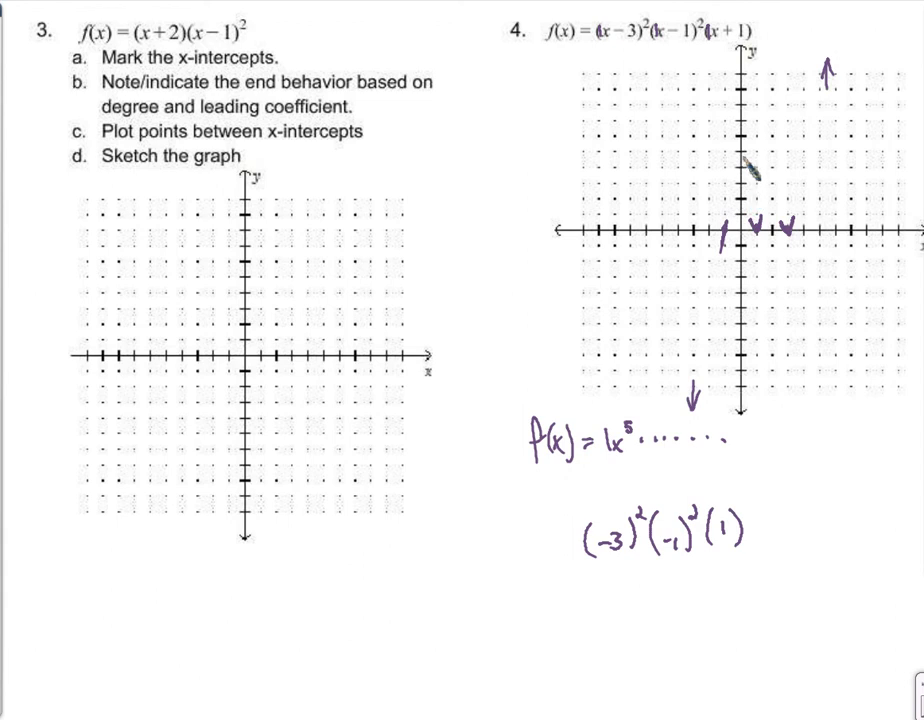
# - Plot the y-intercept at 9, draw the curve up from x = −1 to it, and write (−1)²(1)(3)
pyautogui.click(741, 90)
pyautogui.moveTo(734, 240)
pyautogui.mouseDown()
pyautogui.moveTo(731, 195)
pyautogui.moveTo(748, 104)
pyautogui.moveTo(757, 230)
pyautogui.moveTo(759, 205)
pyautogui.moveTo(742, 92)
pyautogui.mouseUp()
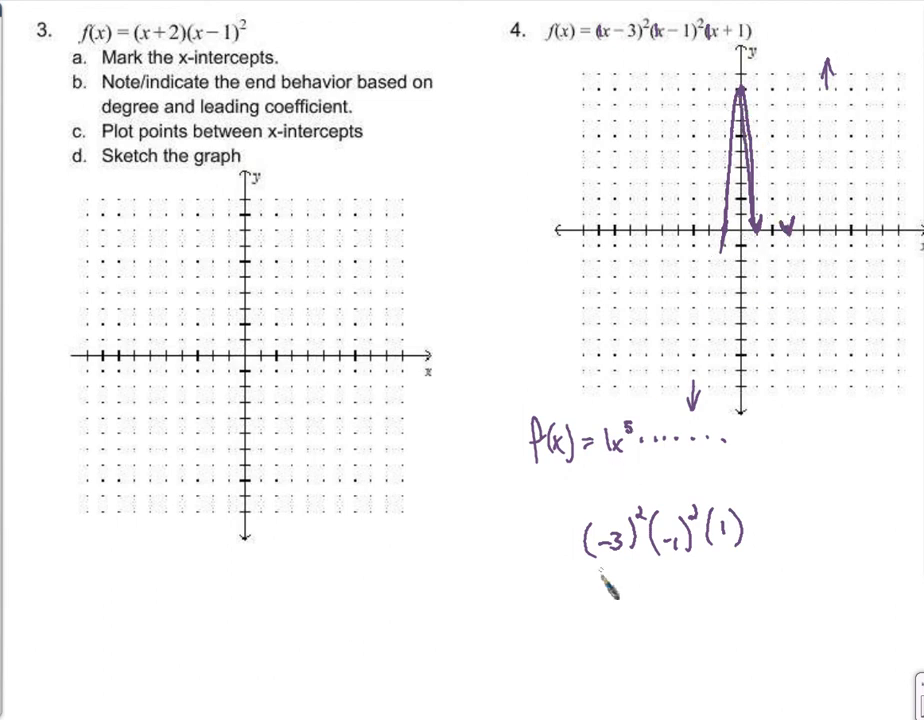
pyautogui.moveTo(565, 588)
pyautogui.mouseDown()
pyautogui.moveTo(561, 628)
pyautogui.moveTo(581, 608)
pyautogui.mouseUp()
pyautogui.moveTo(588, 596)
pyautogui.mouseDown()
pyautogui.moveTo(606, 623)
pyautogui.moveTo(625, 595)
pyautogui.moveTo(603, 584)
pyautogui.moveTo(629, 586)
pyautogui.moveTo(648, 621)
pyautogui.mouseUp()
pyautogui.moveTo(659, 590)
pyautogui.mouseDown()
pyautogui.moveTo(662, 622)
pyautogui.moveTo(698, 622)
pyautogui.mouseUp()
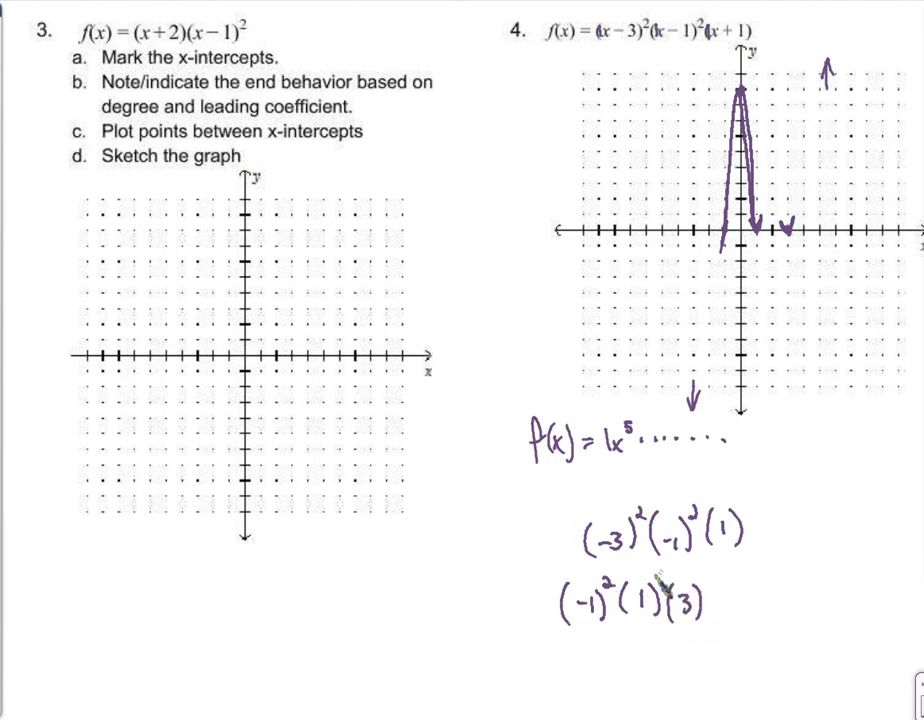
# - Square the (1) factor to give (−1)²(1)²(3), then sketch the small hump between x = 1 and 3
pyautogui.moveTo(652, 572); pyautogui.dragTo(667, 585)
pyautogui.moveTo(757, 228); pyautogui.dragTo(772, 188)
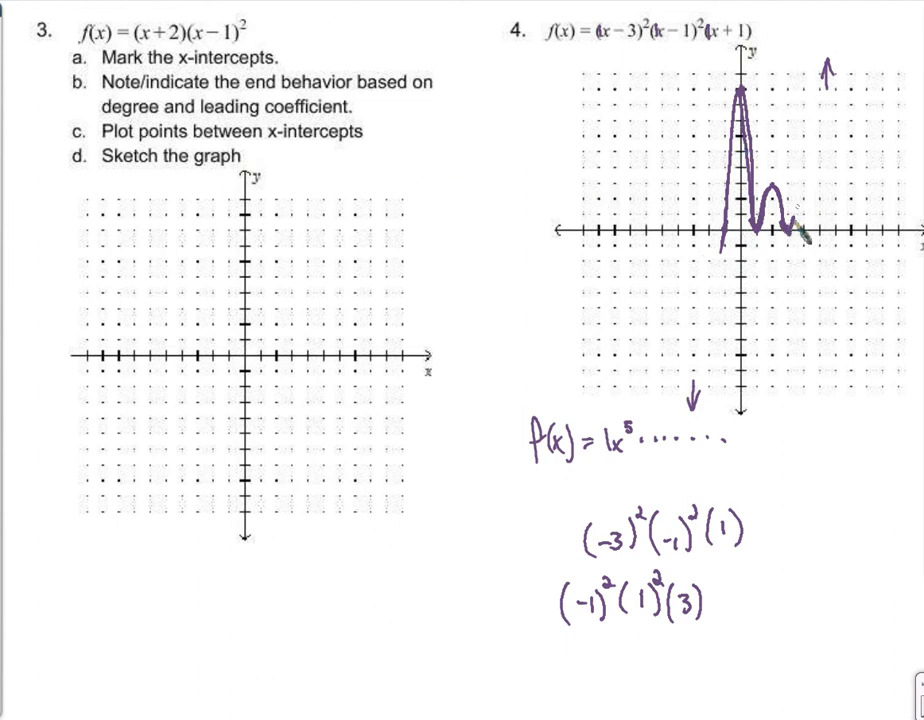
# - Extend the curve up past x = 3 and down left of x = −1, erasing both old end-behavior arrows
pyautogui.moveTo(795, 240)
pyautogui.mouseDown()
pyautogui.moveTo(801, 75)
pyautogui.moveTo(812, 76)
pyautogui.mouseUp()
pyautogui.moveTo(734, 245)
pyautogui.mouseDown()
pyautogui.moveTo(710, 400)
pyautogui.moveTo(716, 380)
pyautogui.mouseUp()
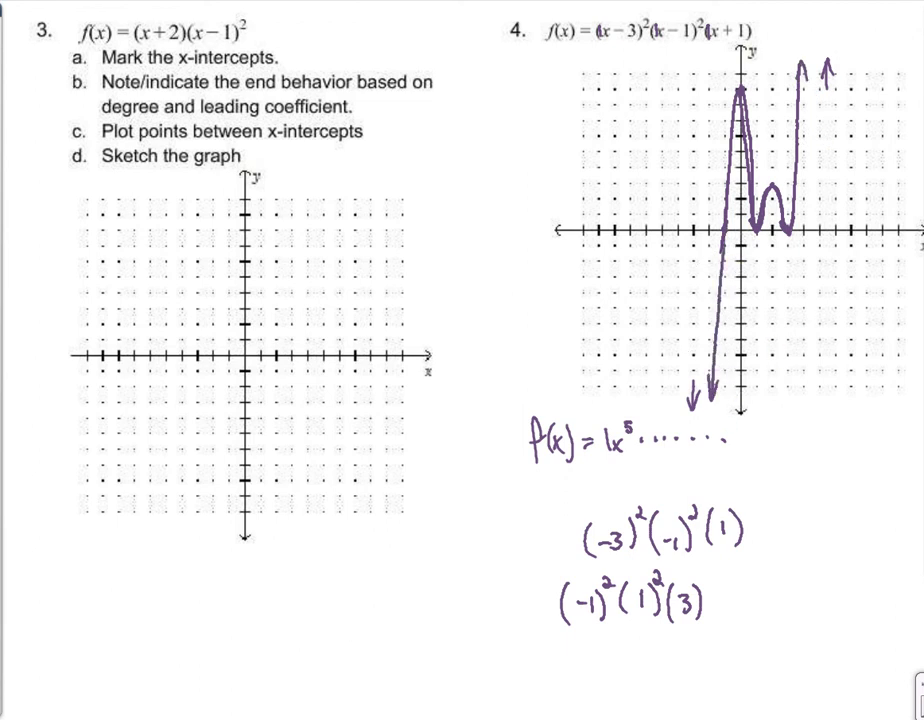
pyautogui.click(688, 390)
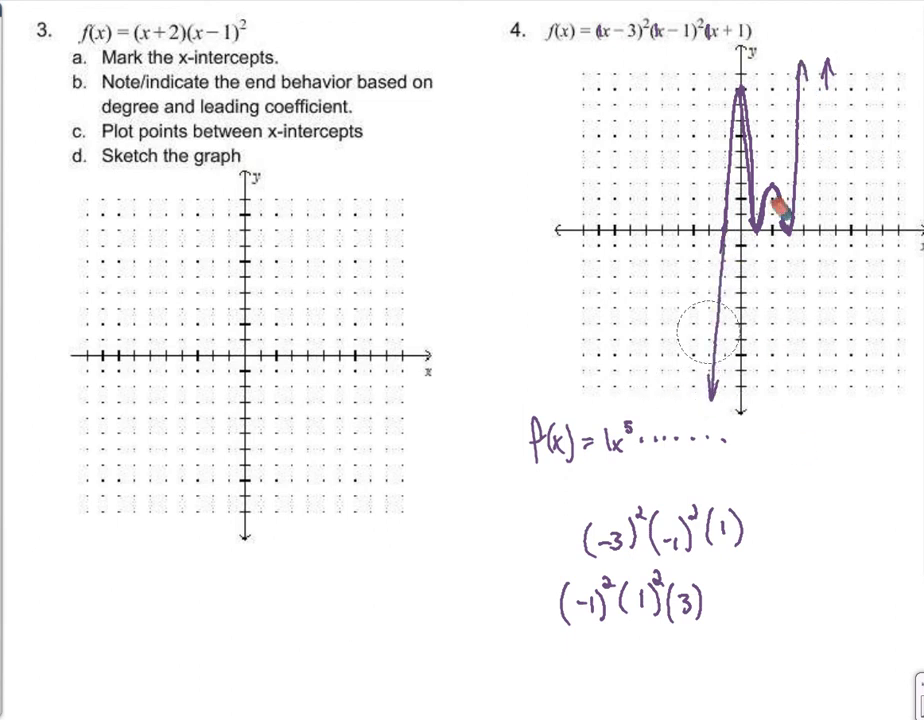
pyautogui.moveTo(860, 78); pyautogui.dragTo(835, 75)
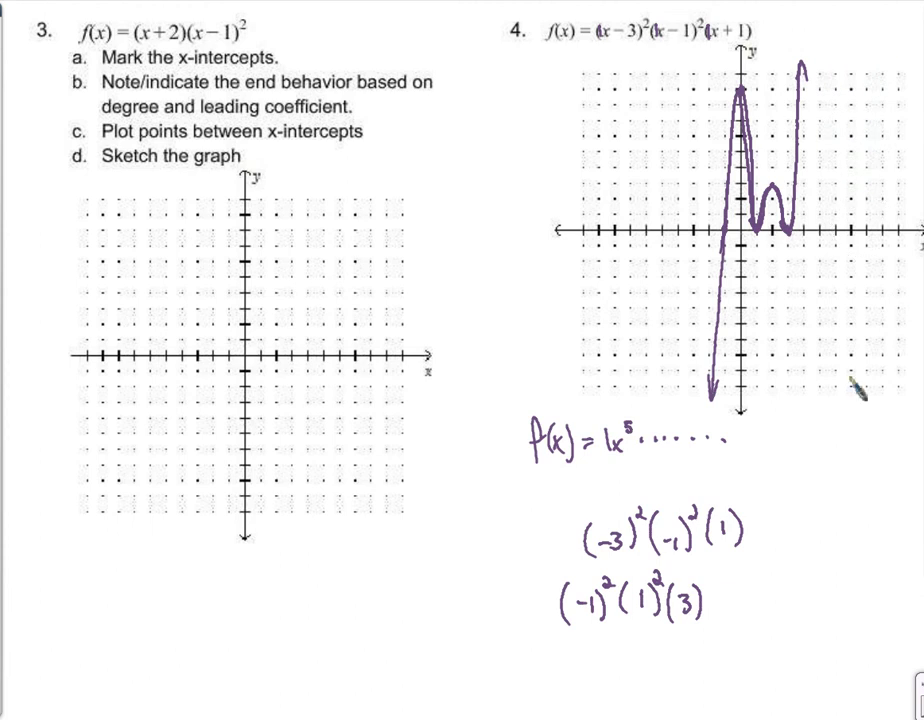